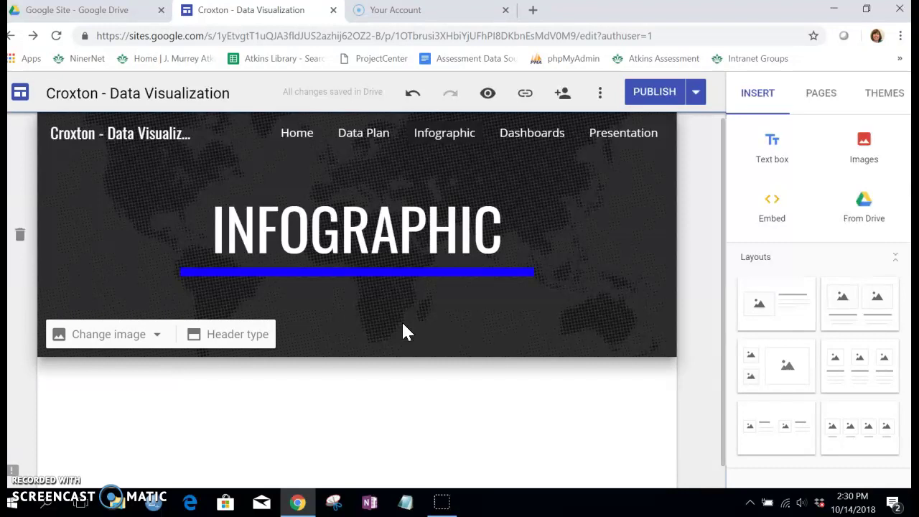
# - Open piktochart.com in a new browser tab and log in to reach the dashboard
pyautogui.click(531, 16)
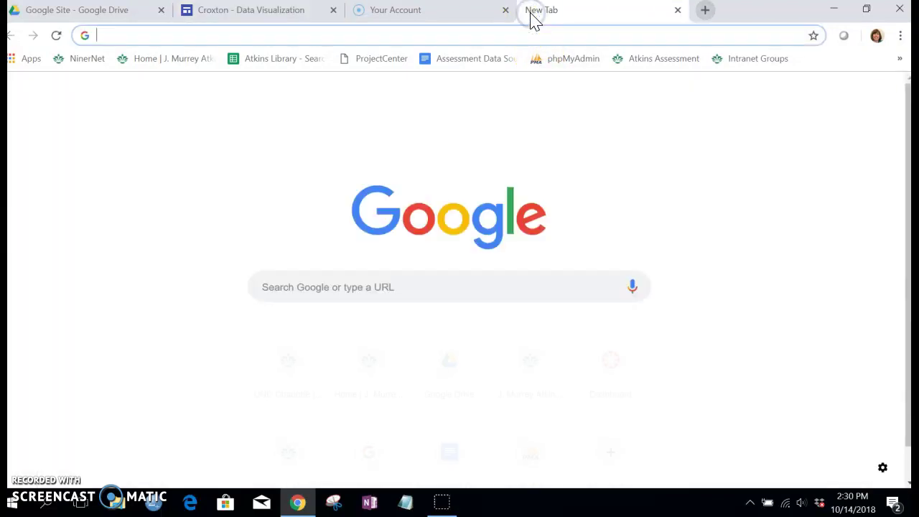
pyautogui.write('pi')
pyautogui.press('Return')
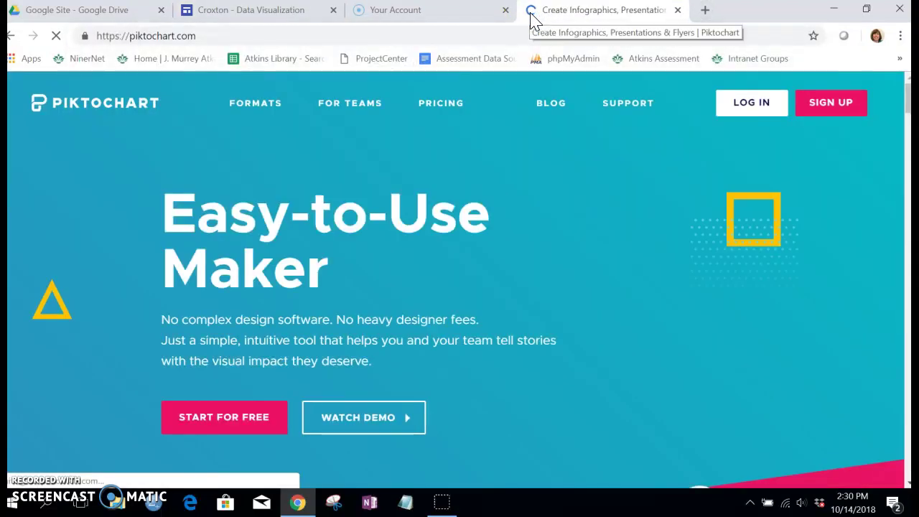
pyautogui.click(764, 147)
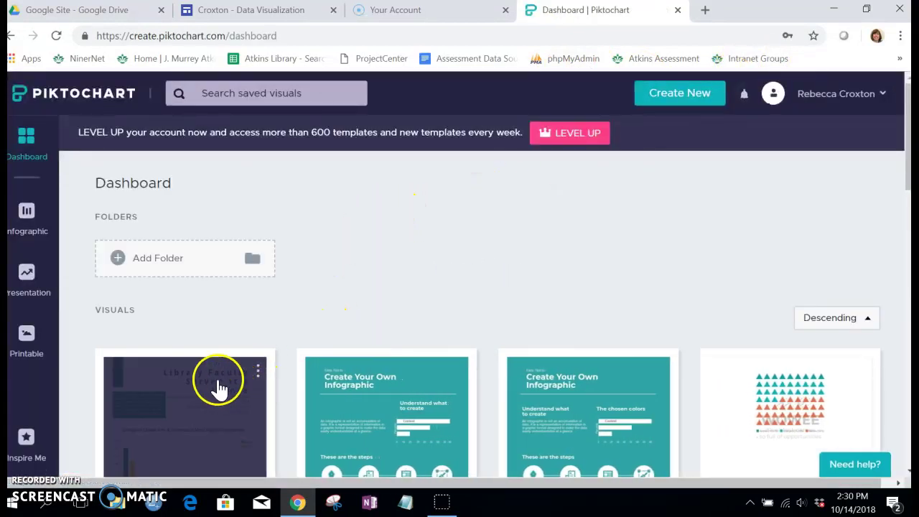
# - Open the saved Library Faculty Survey infographic for editing and look over its header and bar chart
pyautogui.moveTo(903, 171); pyautogui.dragTo(894, 223)
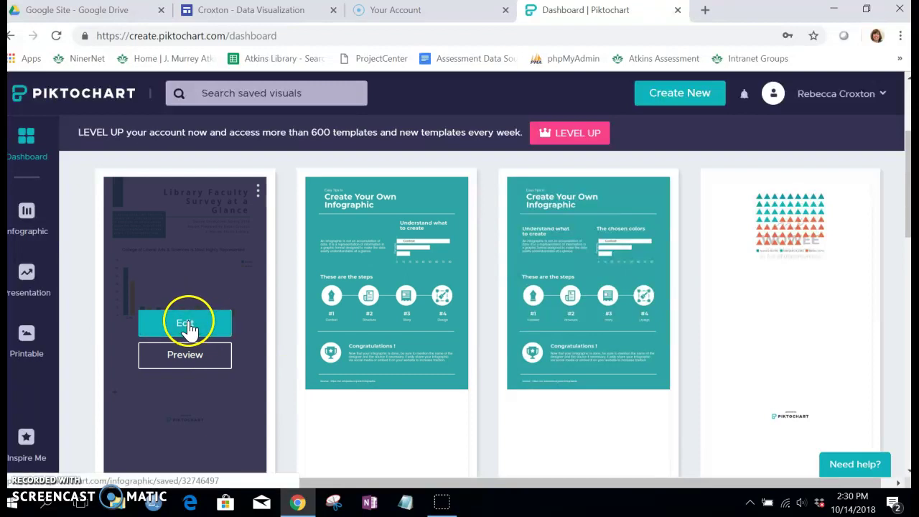
pyautogui.click(187, 326)
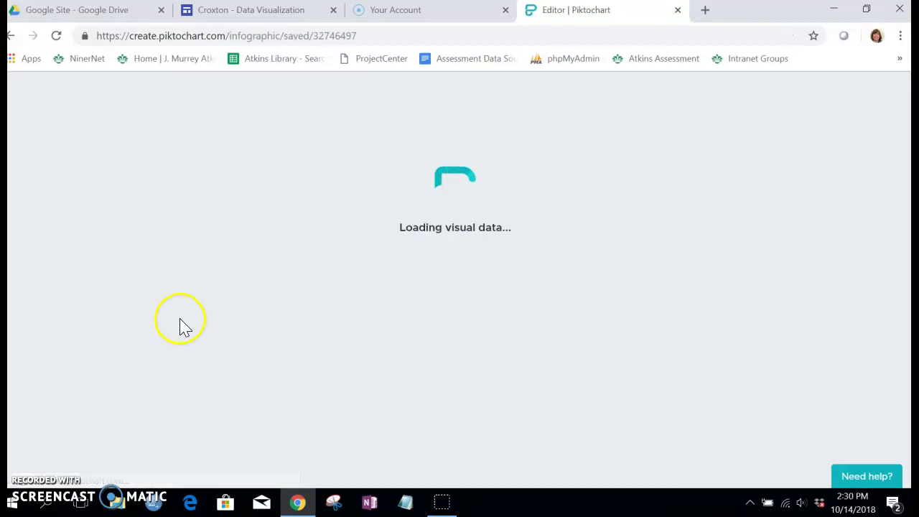
pyautogui.scroll(-10, 543, 278)
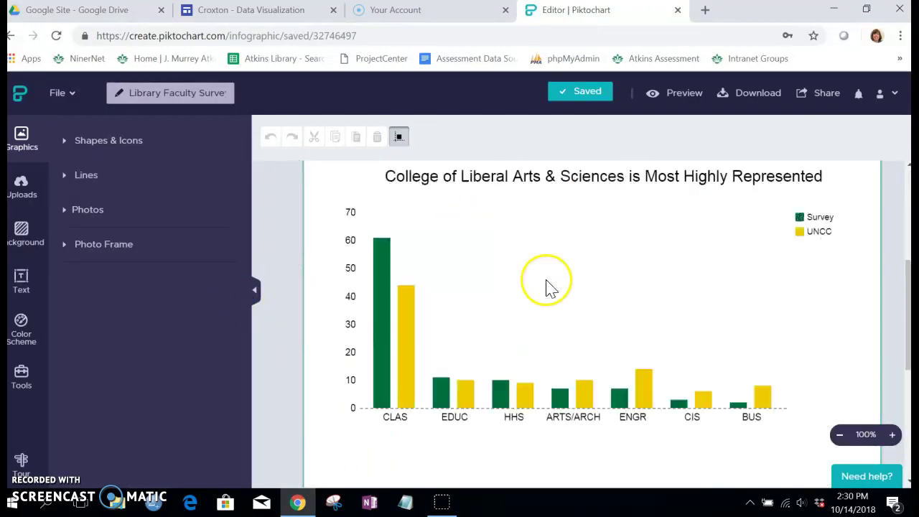
pyautogui.scroll(3, 421, 311)
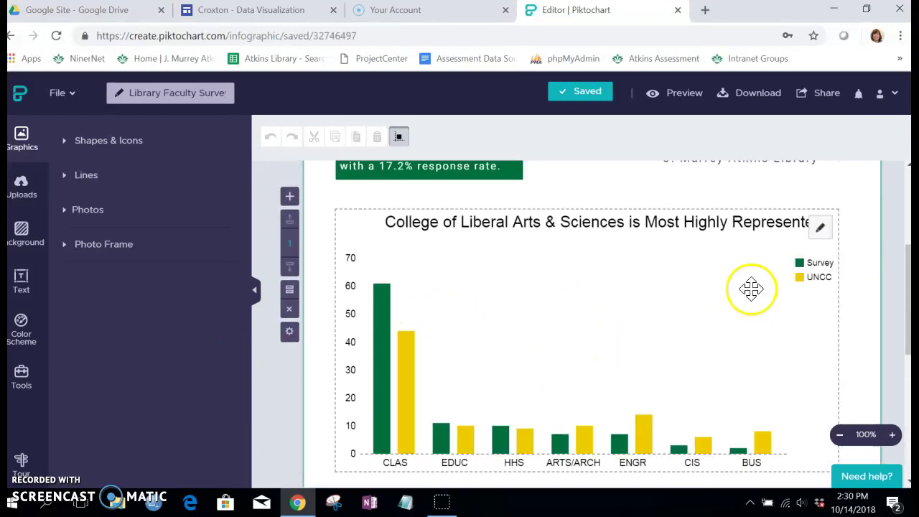
pyautogui.scroll(3, 853, 286)
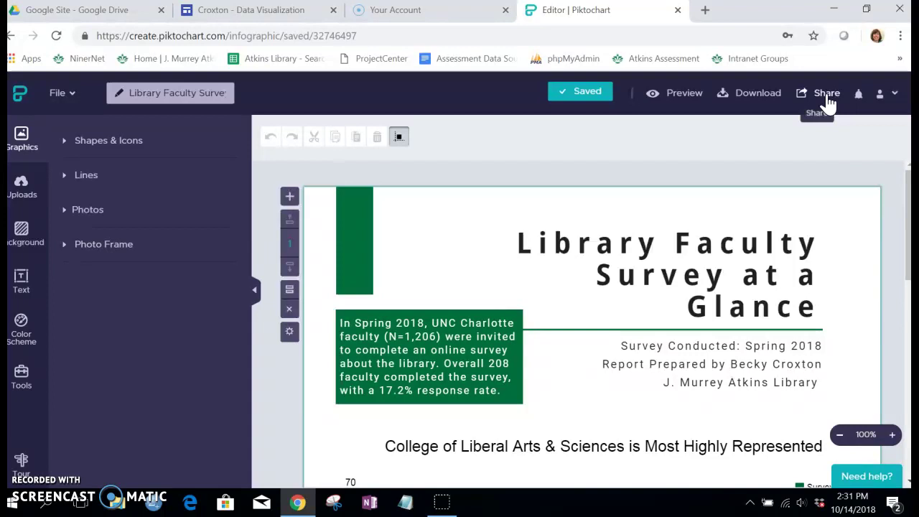
# - Download the infographic as a medium-quality PNG
pyautogui.click(757, 101)
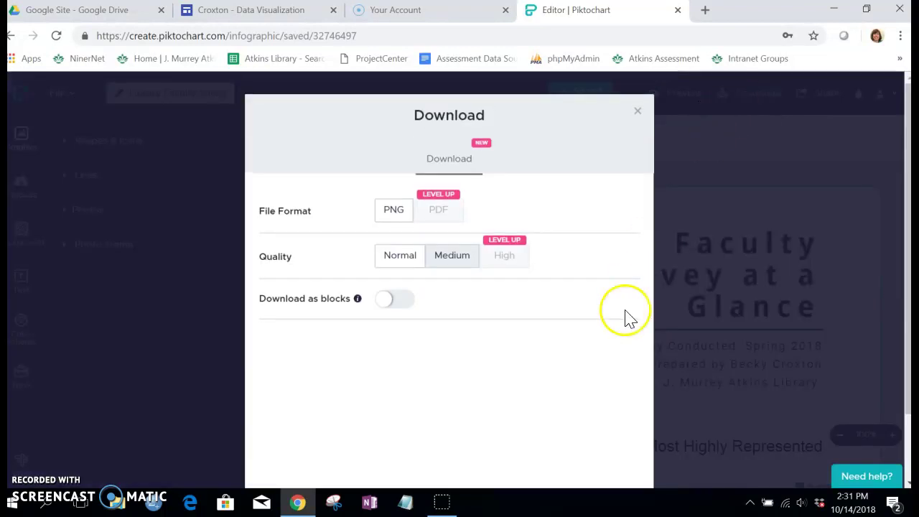
pyautogui.scroll(-2, 453, 441)
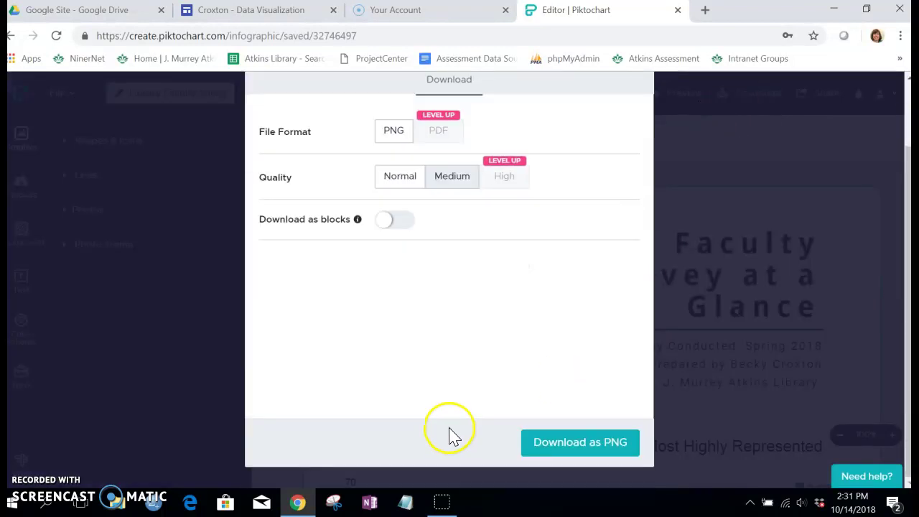
pyautogui.click(578, 442)
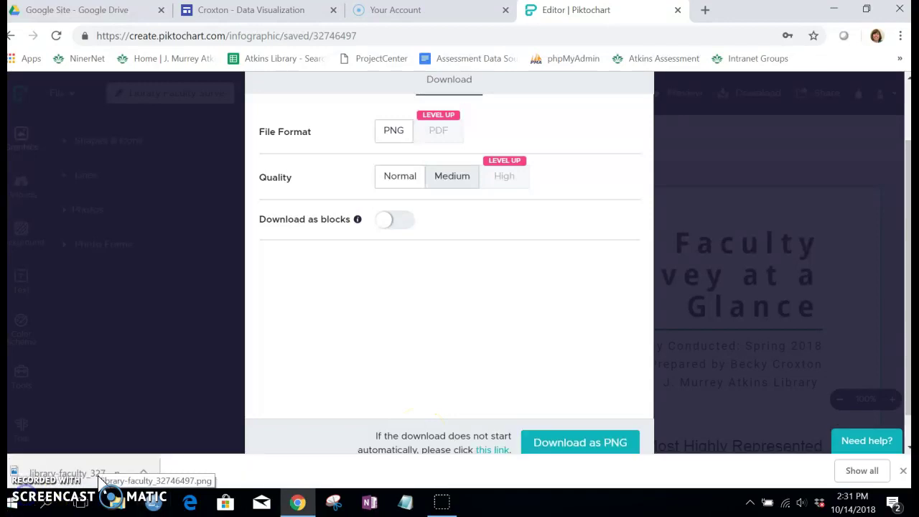
# - Show the downloaded library-faculty_32746497.png in its folder from the browser's download list
pyautogui.click(90, 477)
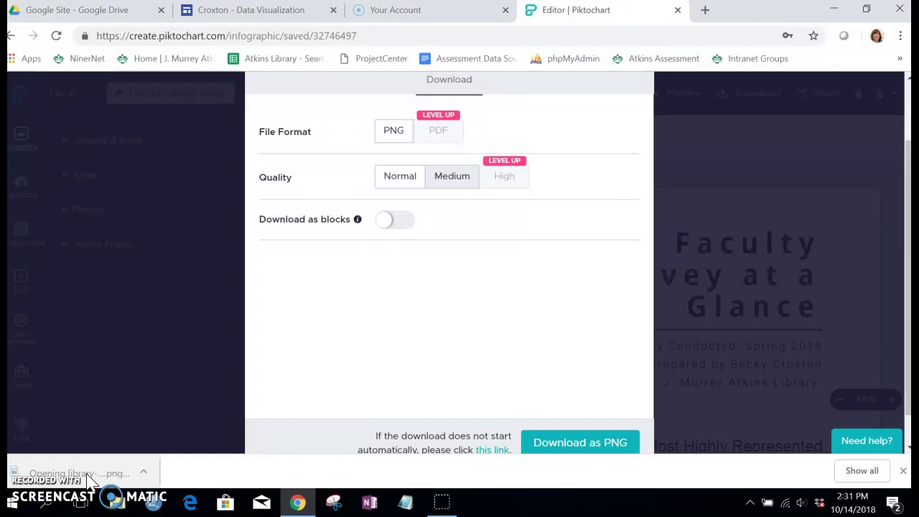
pyautogui.click(865, 472)
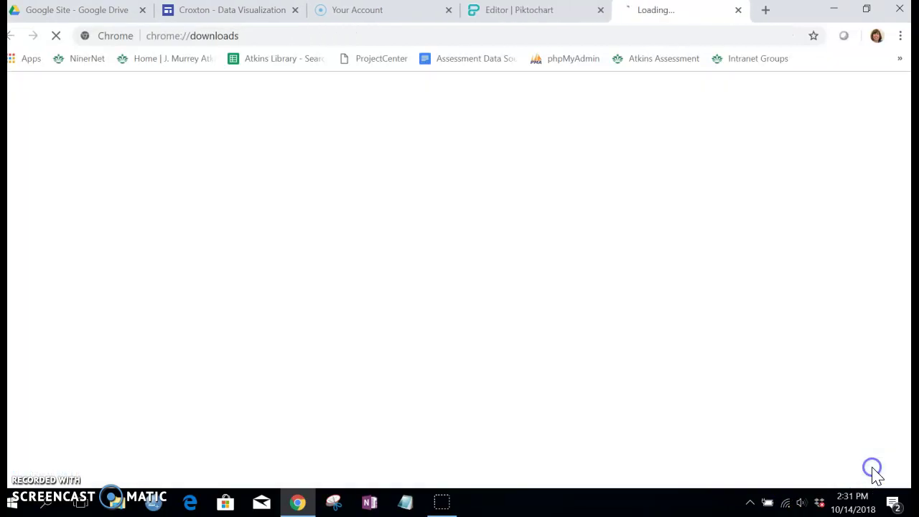
pyautogui.click(298, 229)
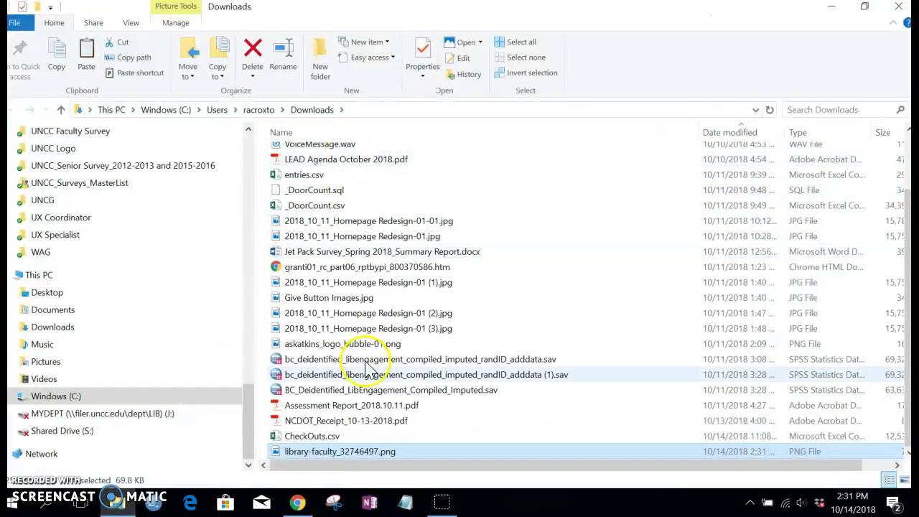
# - Copy library-faculty_32746497.png from Downloads into the LIS 688_Data Visualization folder
pyautogui.rightClick(341, 459)
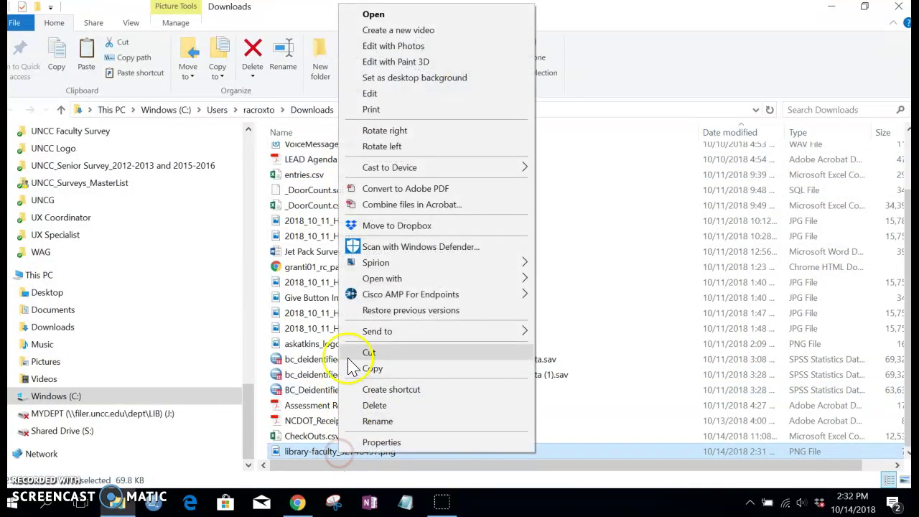
pyautogui.click(371, 366)
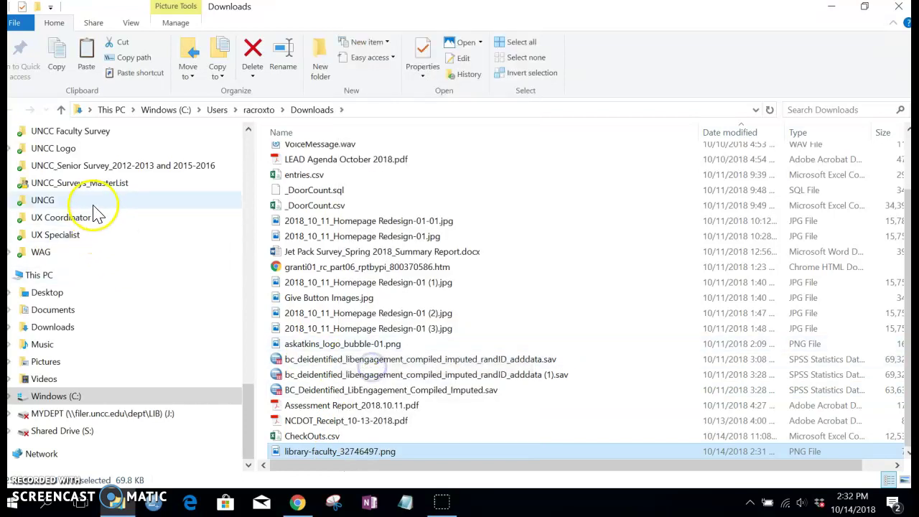
pyautogui.scroll(20, 92, 208)
pyautogui.scroll(3, 79, 215)
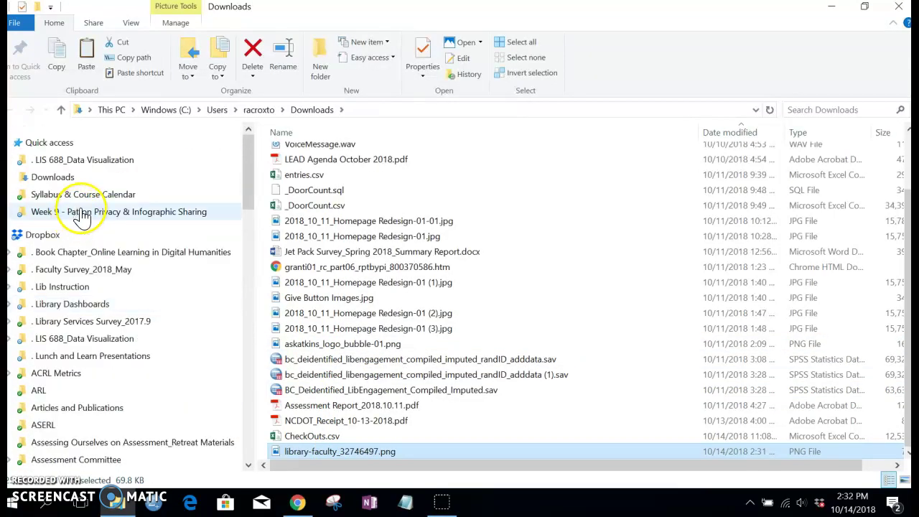
pyautogui.click(88, 160)
pyautogui.rightClick(409, 442)
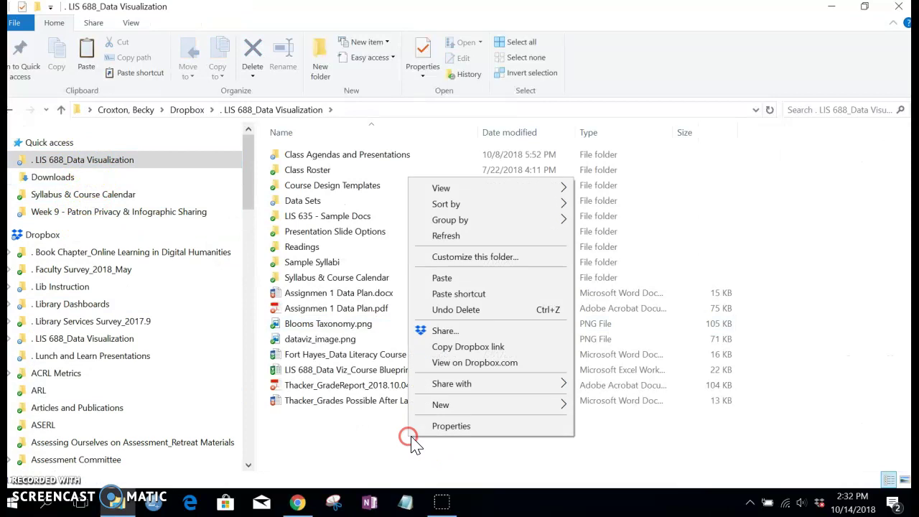
pyautogui.click(431, 279)
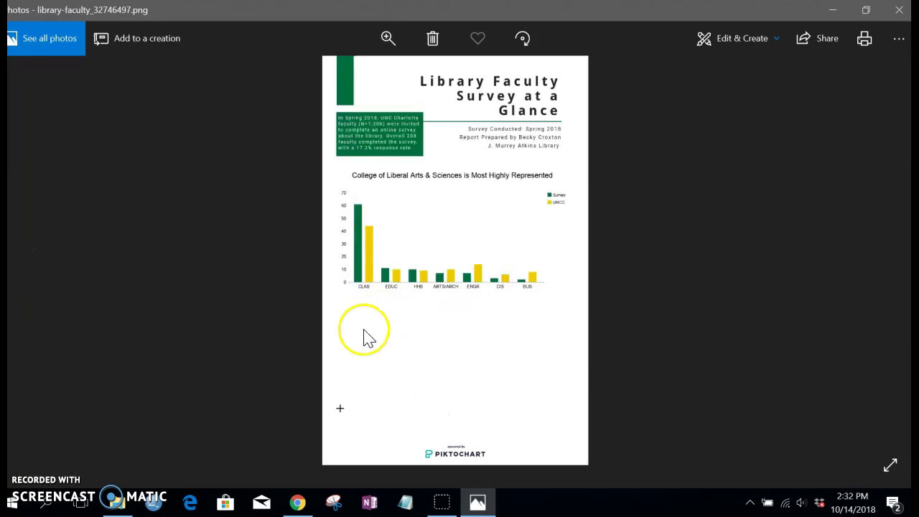
# - Crop the infographic in Photos to just beneath the bar chart, cutting off the blank area and Piktochart logo
pyautogui.click(737, 38)
pyautogui.click(690, 76)
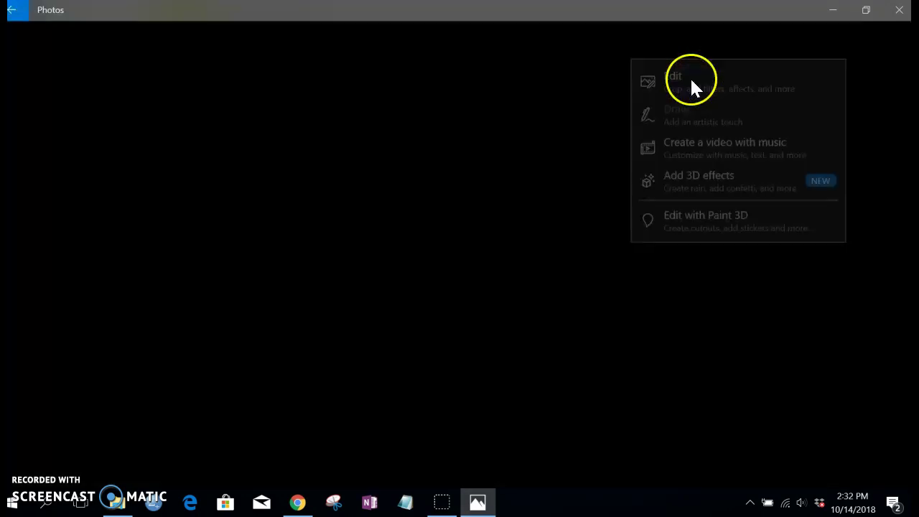
pyautogui.click(803, 73)
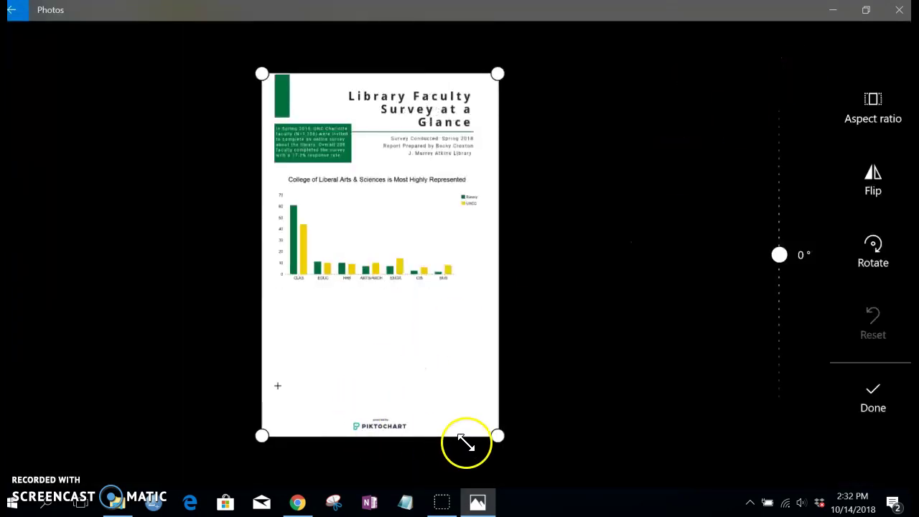
pyautogui.moveTo(498, 436); pyautogui.dragTo(503, 288)
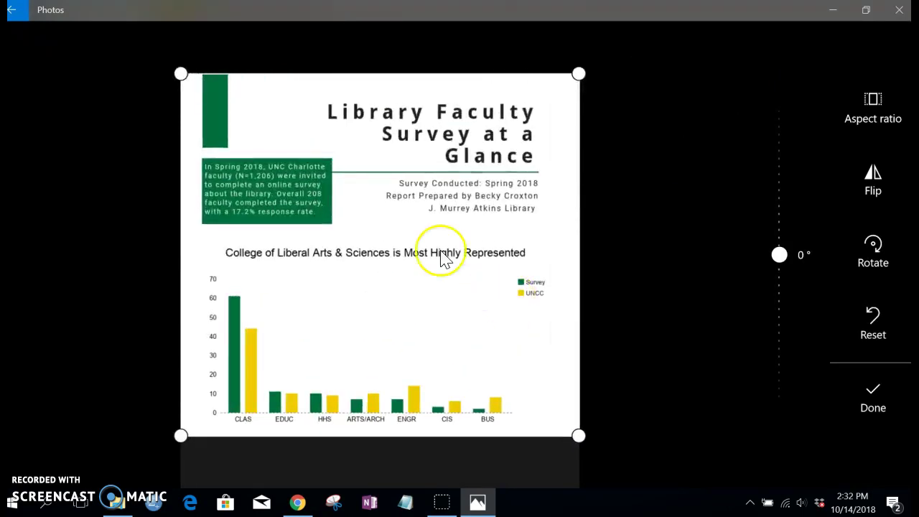
pyautogui.click(873, 391)
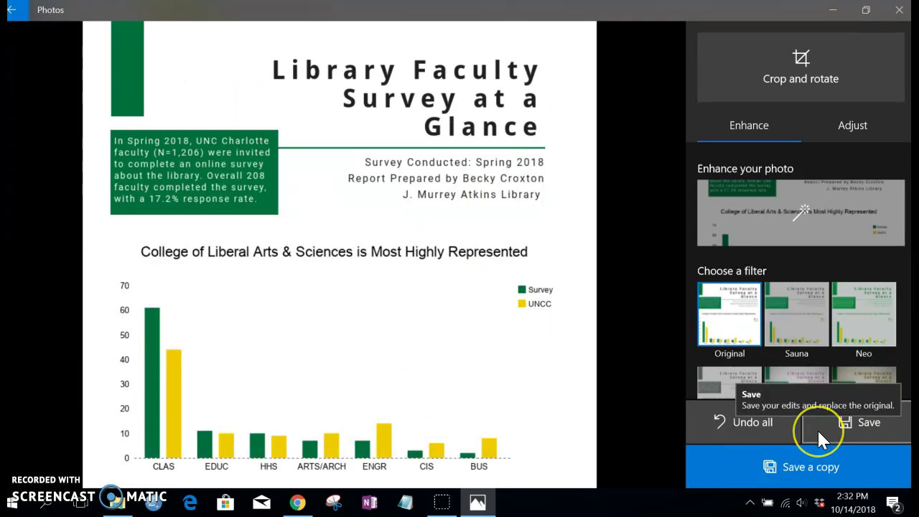
# - Save a copy of the cropped image as library-faculty_32746497_v2.png in the LIS 688_Data Visualization folder
pyautogui.click(803, 467)
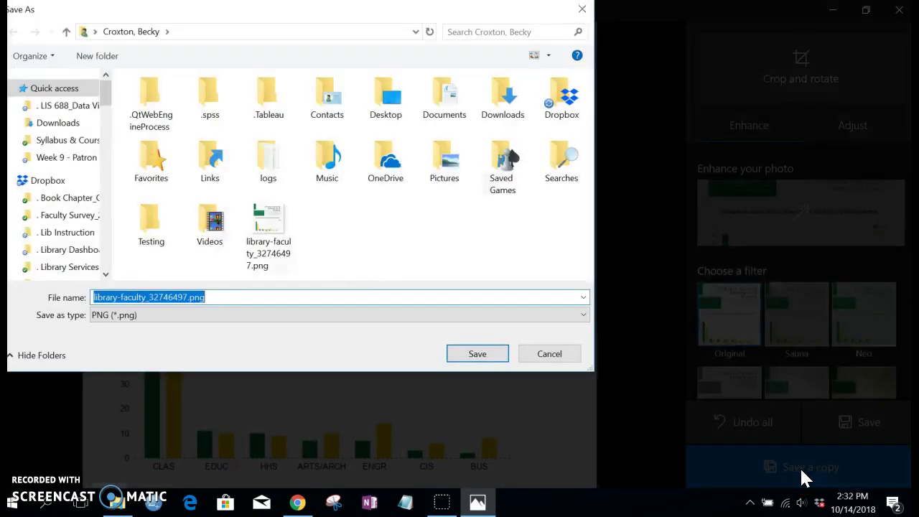
pyautogui.click(51, 106)
pyautogui.click(219, 297)
pyautogui.click(188, 297)
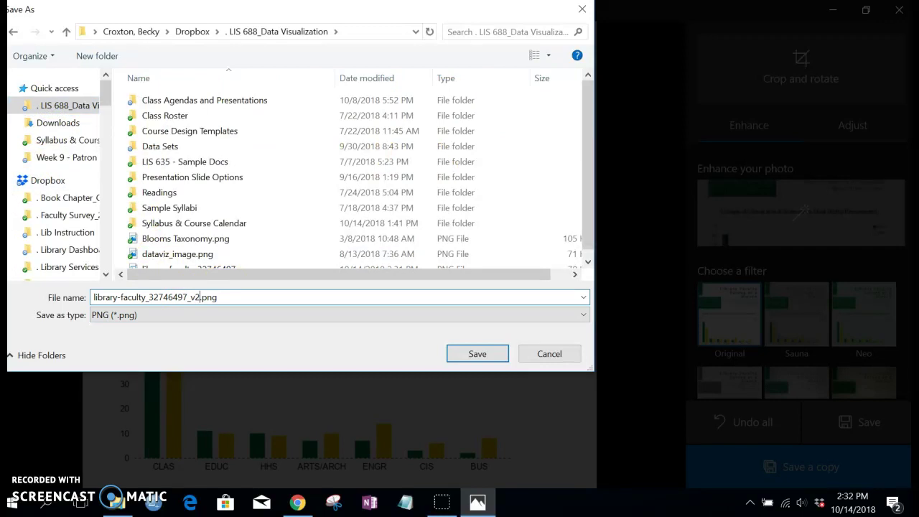
pyautogui.press('Return')
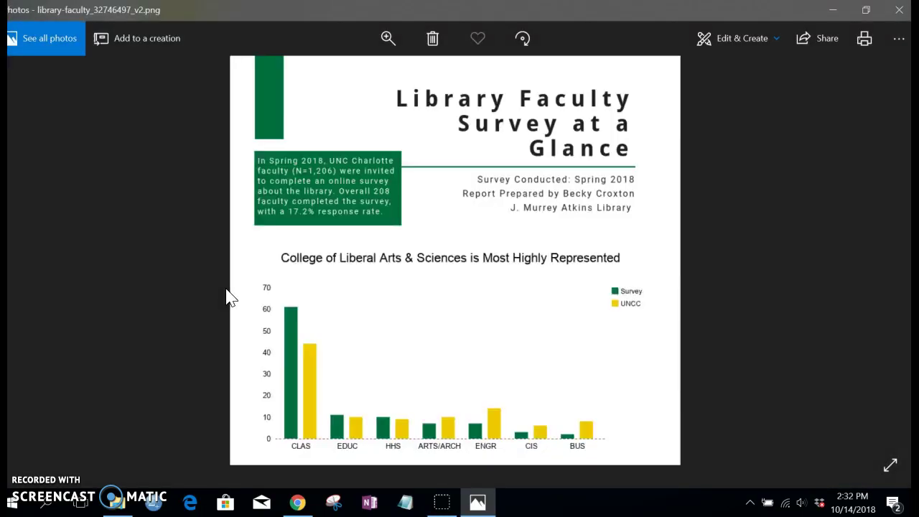
# - Close the Photos viewer, the File Explorer window and the browser's Downloads page
pyautogui.click(898, 9)
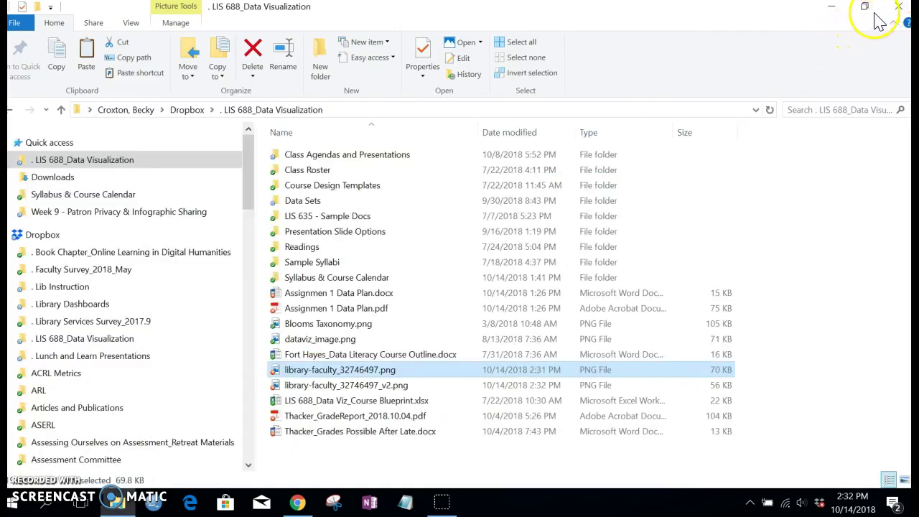
pyautogui.click(898, 7)
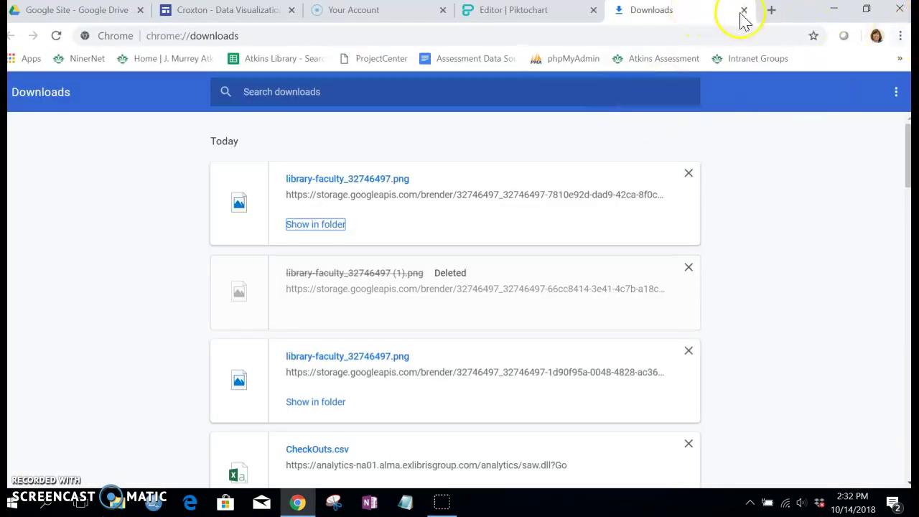
pyautogui.click(744, 10)
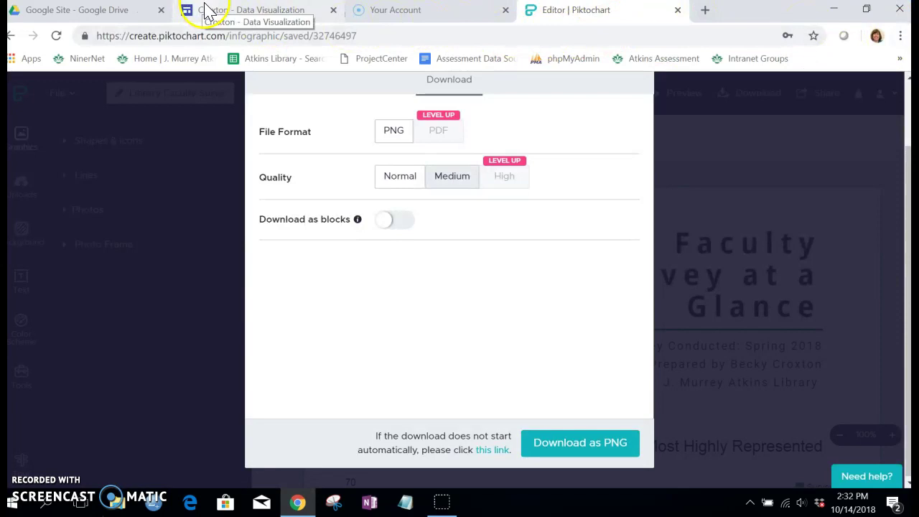
# - Switch to Google Sites and upload library-faculty_32746497_v2.png from the LIS 688_Data Visualization folder to the Infographic page
pyautogui.click(250, 11)
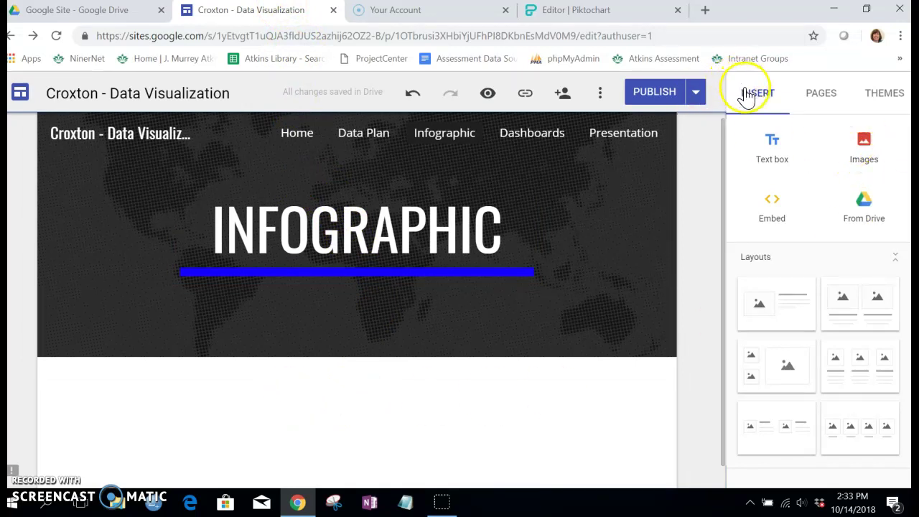
pyautogui.click(862, 143)
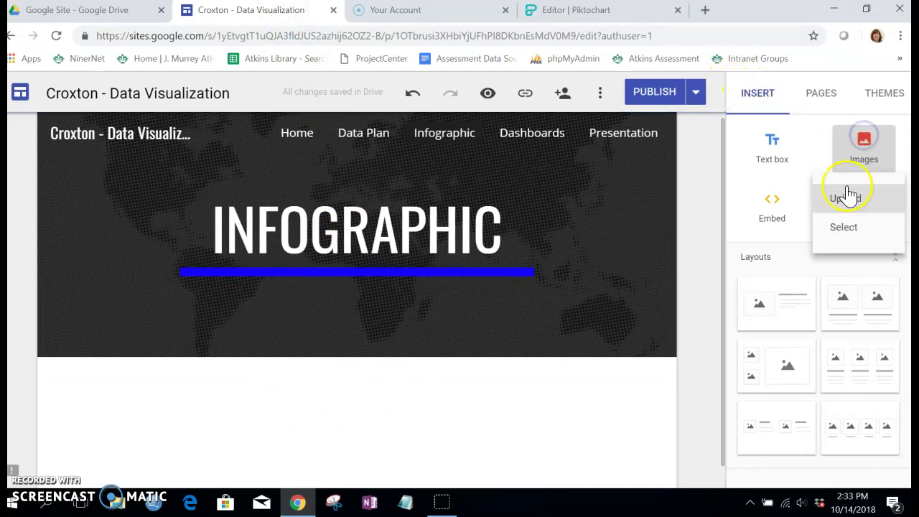
pyautogui.click(846, 199)
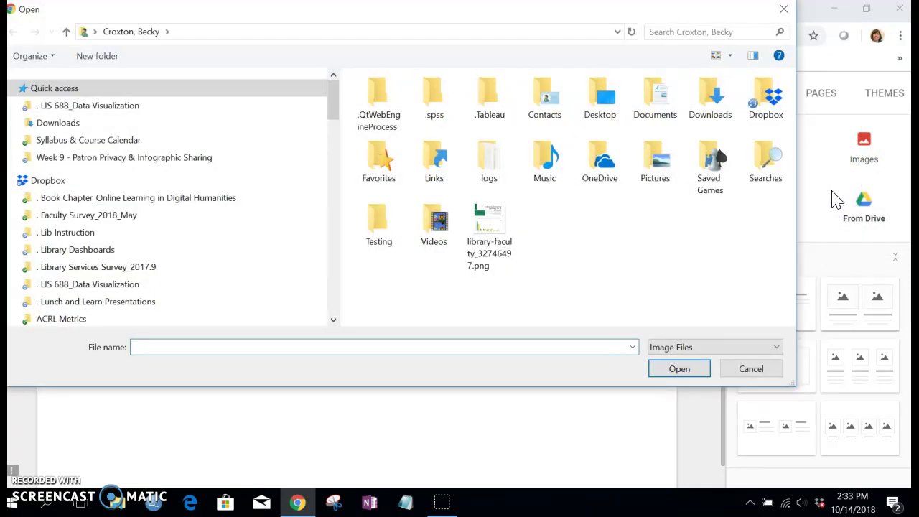
pyautogui.click(57, 106)
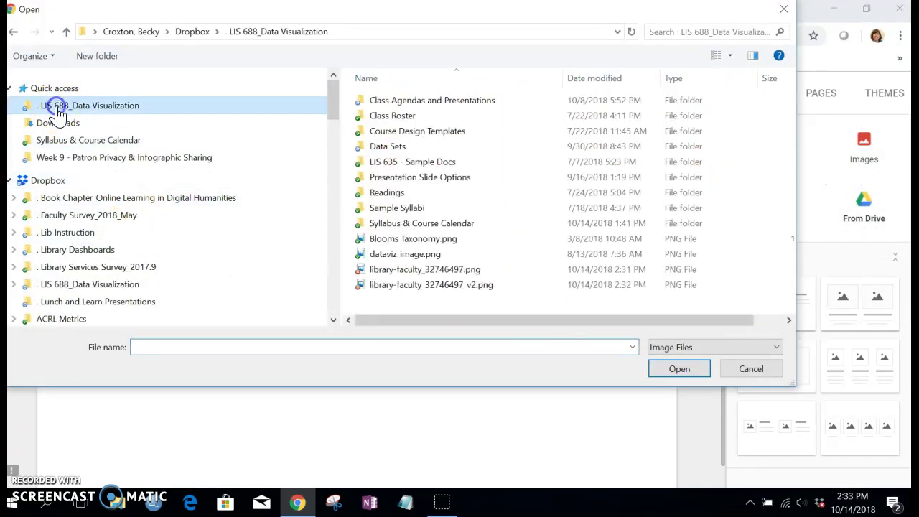
pyautogui.click(420, 287)
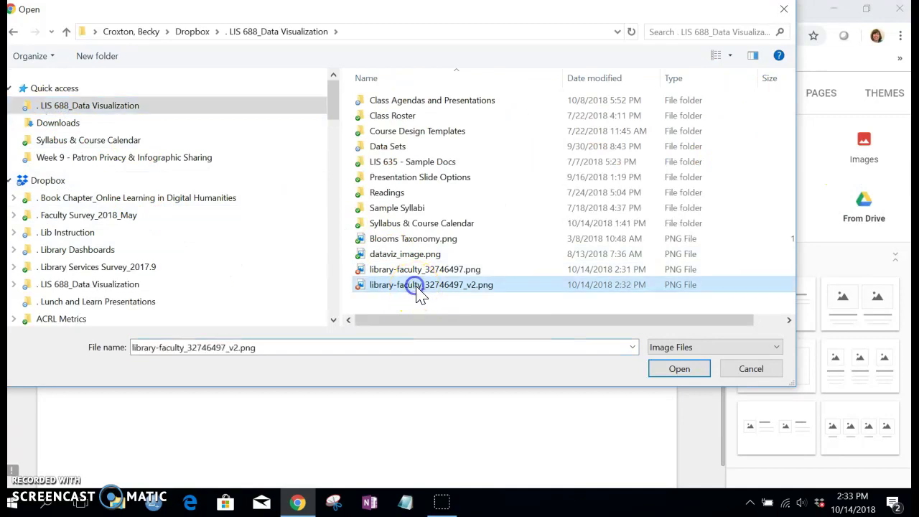
pyautogui.click(679, 372)
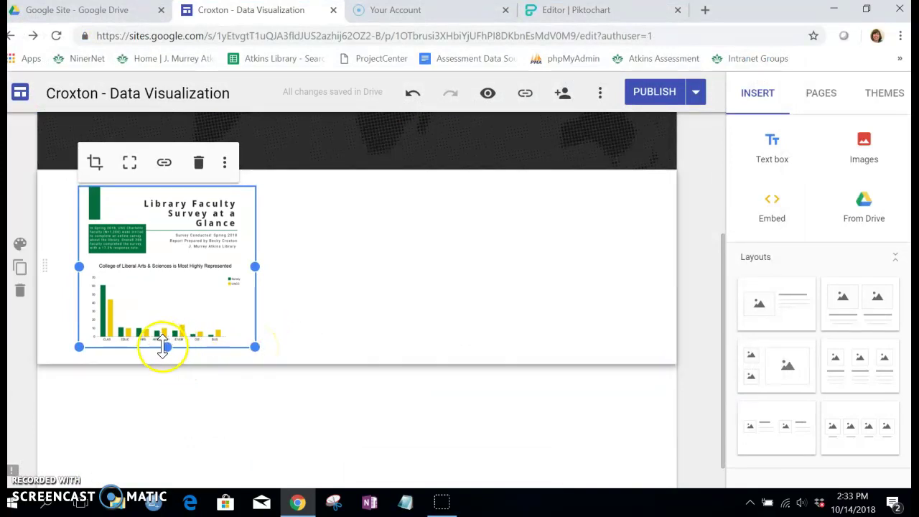
# - Enlarge the uploaded infographic image and centre it in its section below the page header
pyautogui.moveTo(252, 267); pyautogui.dragTo(272, 291)
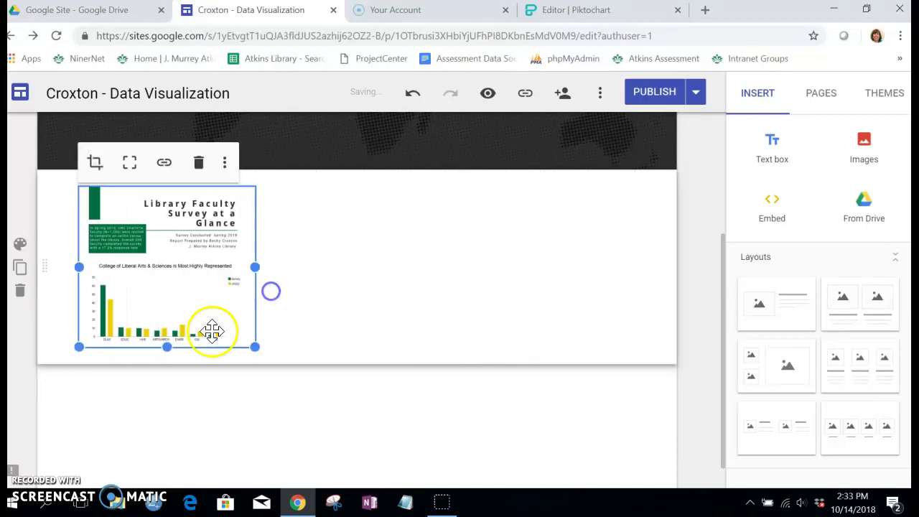
pyautogui.moveTo(166, 349); pyautogui.dragTo(140, 505)
pyautogui.moveTo(255, 337); pyautogui.dragTo(422, 342)
pyautogui.moveTo(328, 310)
pyautogui.mouseDown()
pyautogui.moveTo(304, 297)
pyautogui.moveTo(323, 293)
pyautogui.mouseUp()
pyautogui.moveTo(279, 261); pyautogui.dragTo(359, 269)
pyautogui.moveTo(445, 282); pyautogui.dragTo(374, 293)
pyautogui.click(630, 287)
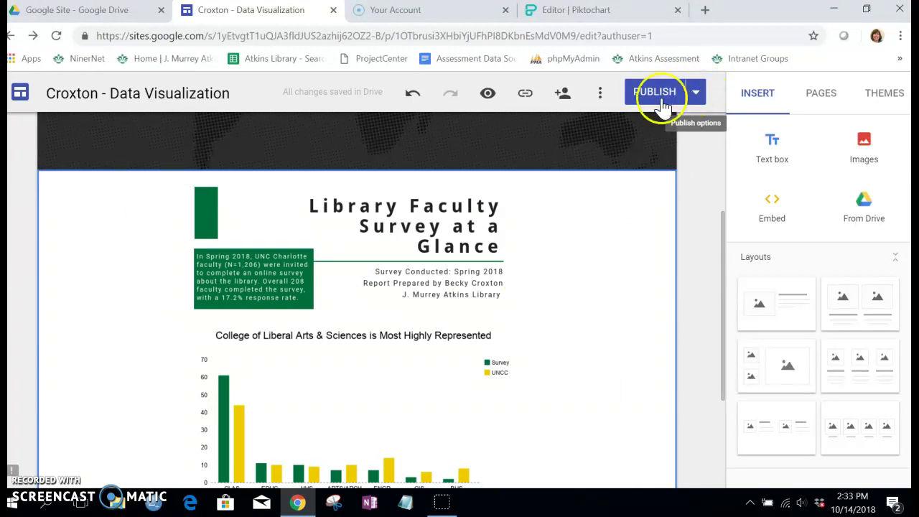
# - Preview the Infographic page in the phone layout and return to the editor
pyautogui.click(487, 96)
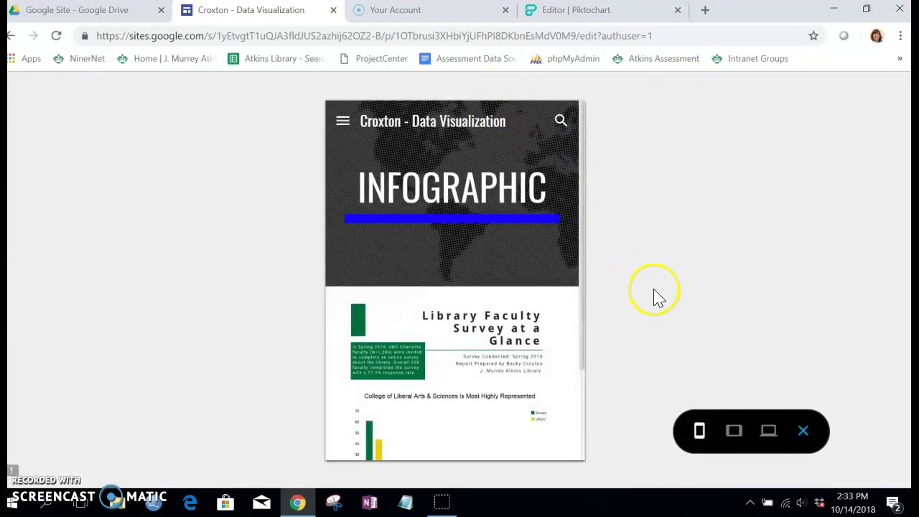
pyautogui.moveTo(574, 222); pyautogui.dragTo(584, 200)
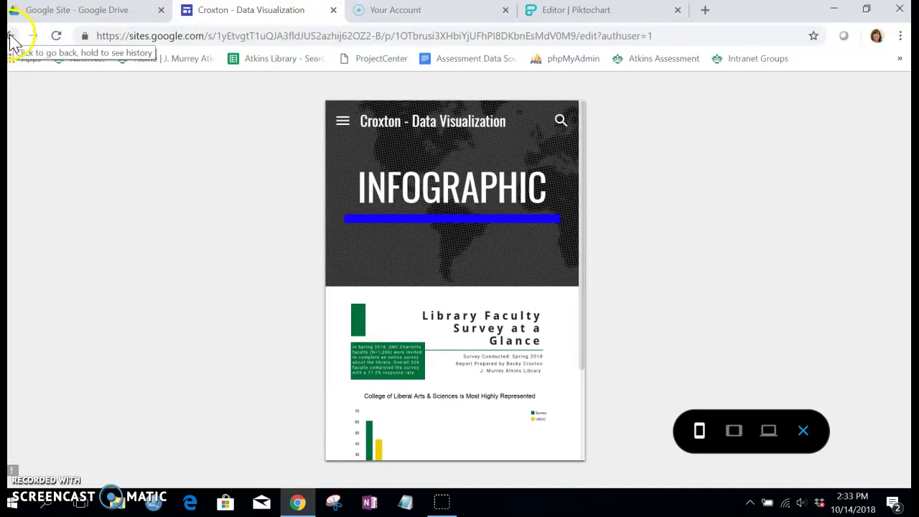
pyautogui.click(803, 430)
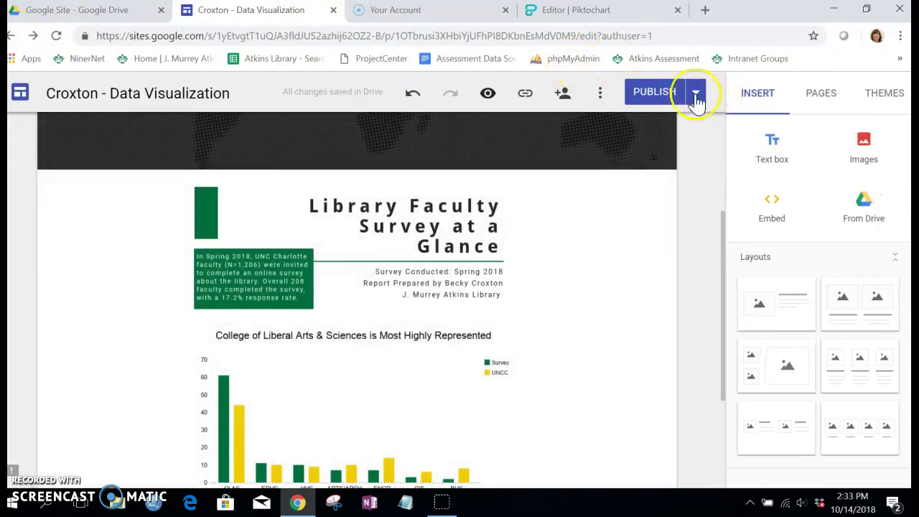